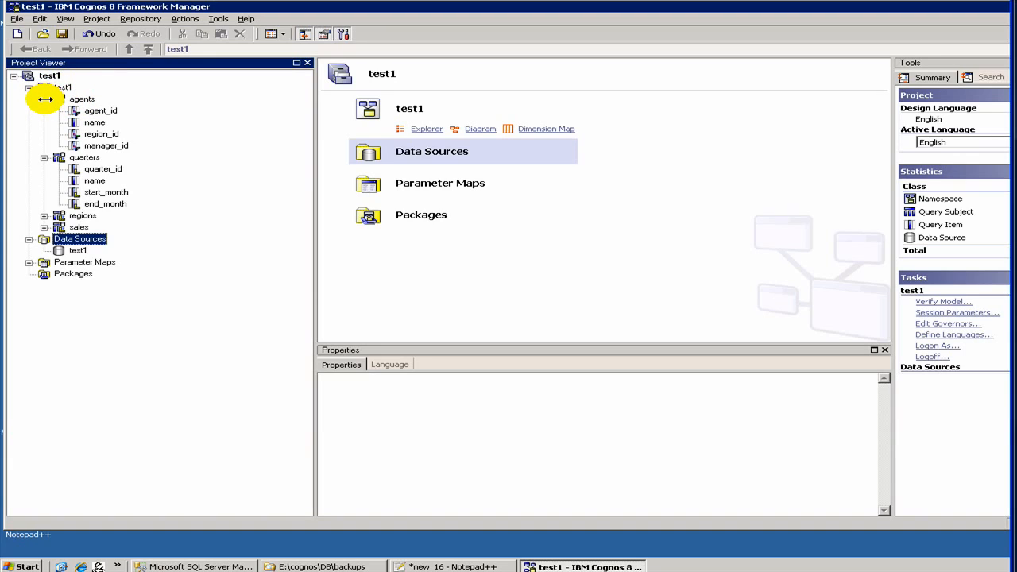
# Collapse the quarters query subject and Data Sources in the project tree, leaving the agents query items expanded.
pyautogui.click(44, 98)
pyautogui.click(44, 110)
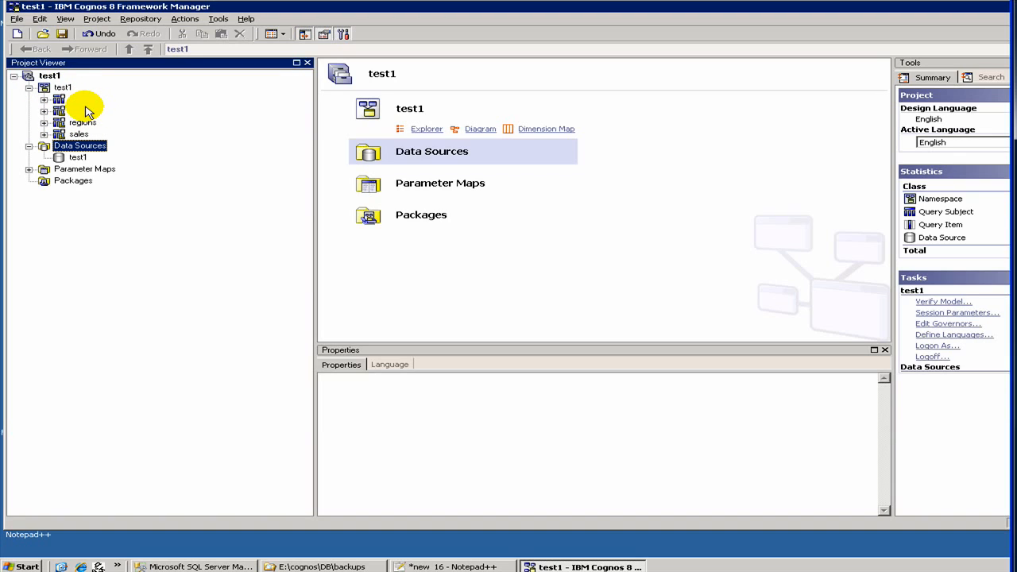
pyautogui.click(30, 147)
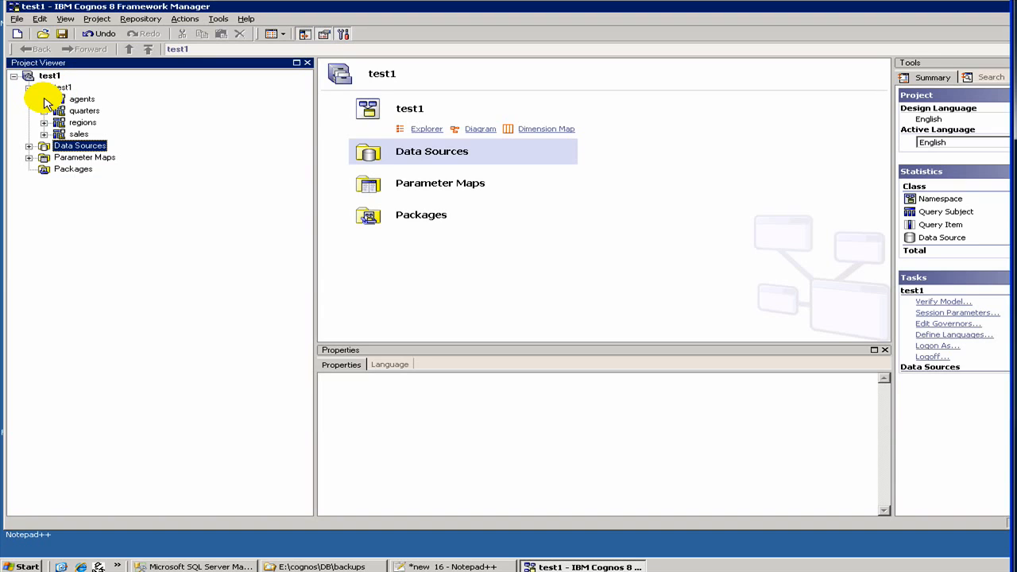
pyautogui.click(43, 100)
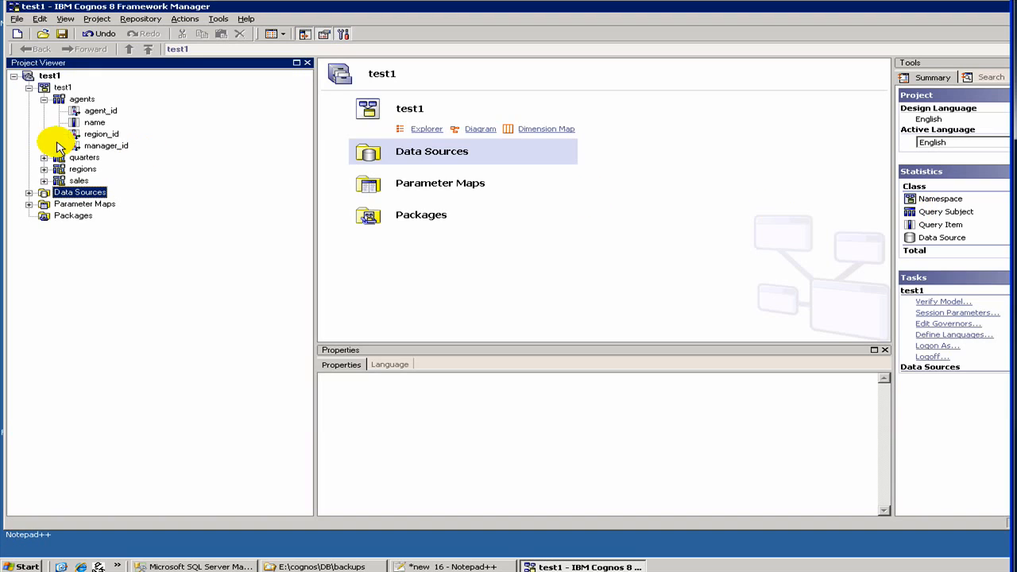
pyautogui.click(44, 100)
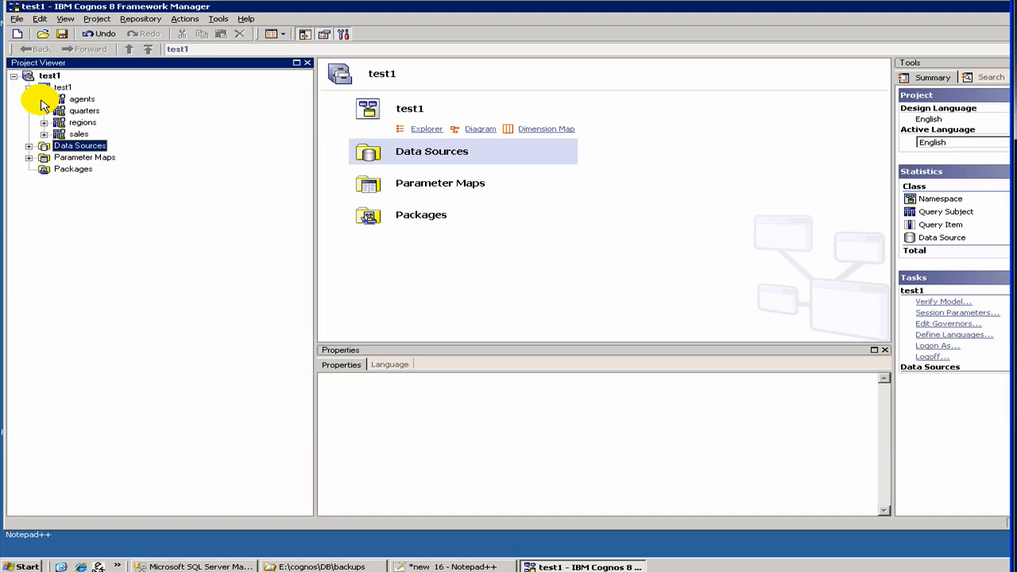
pyautogui.click(44, 100)
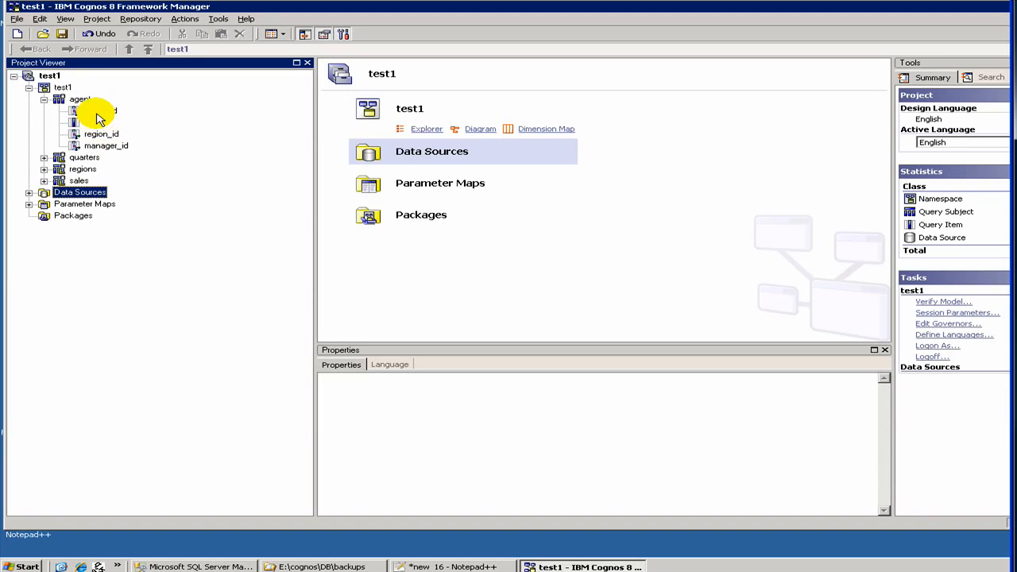
# Inspect the properties of agent_id in agents, including its Usage options, and choose Identifier as the Usage.
pyautogui.click(99, 112)
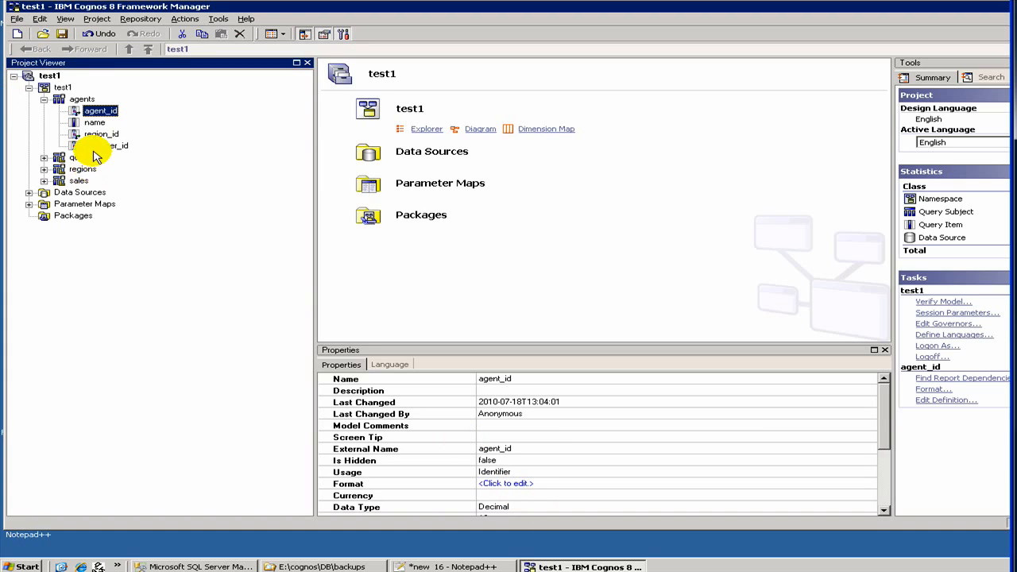
pyautogui.click(527, 507)
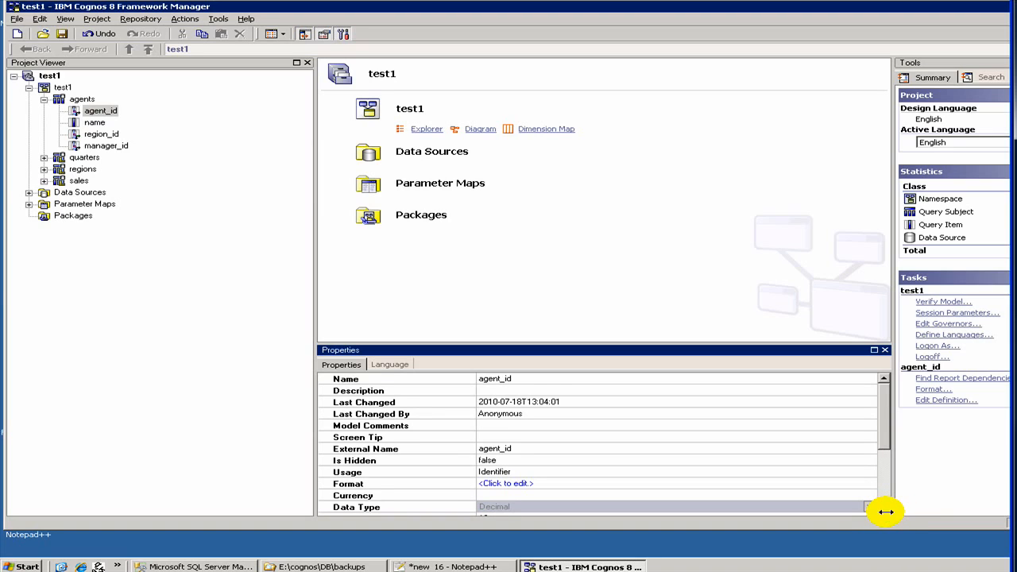
pyautogui.click(885, 513)
pyautogui.doubleClick(884, 513)
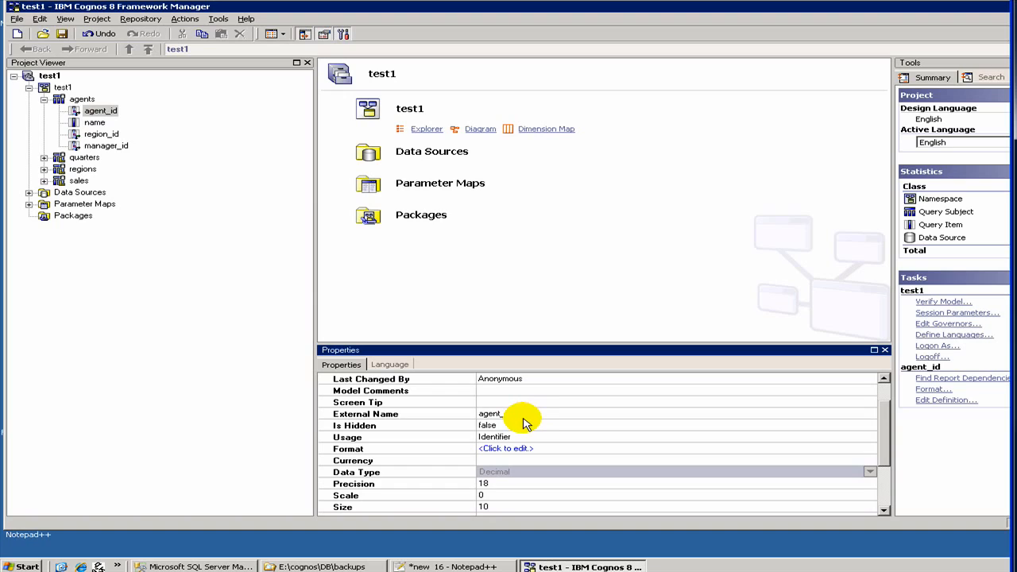
pyautogui.click(516, 437)
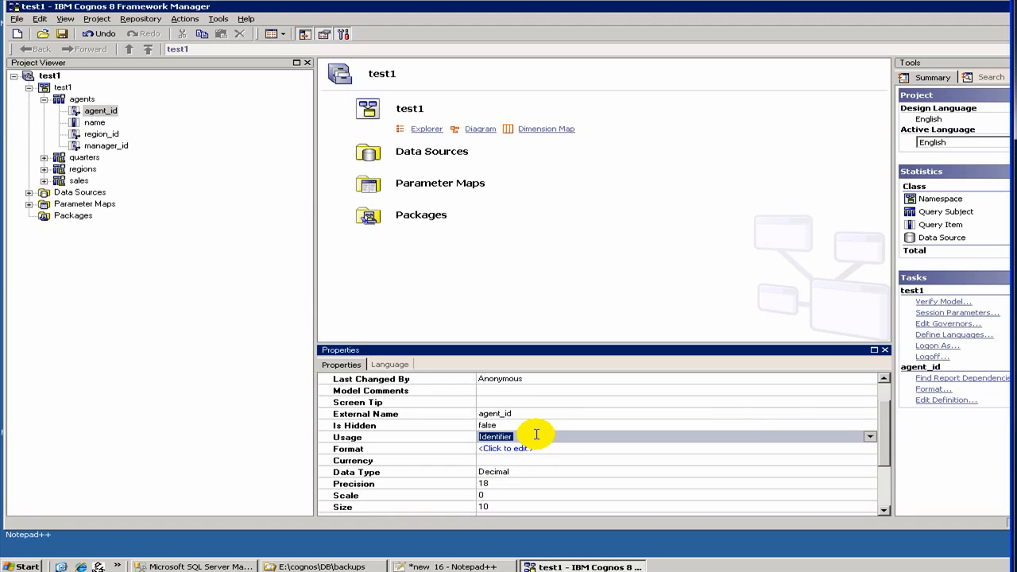
pyautogui.click(871, 439)
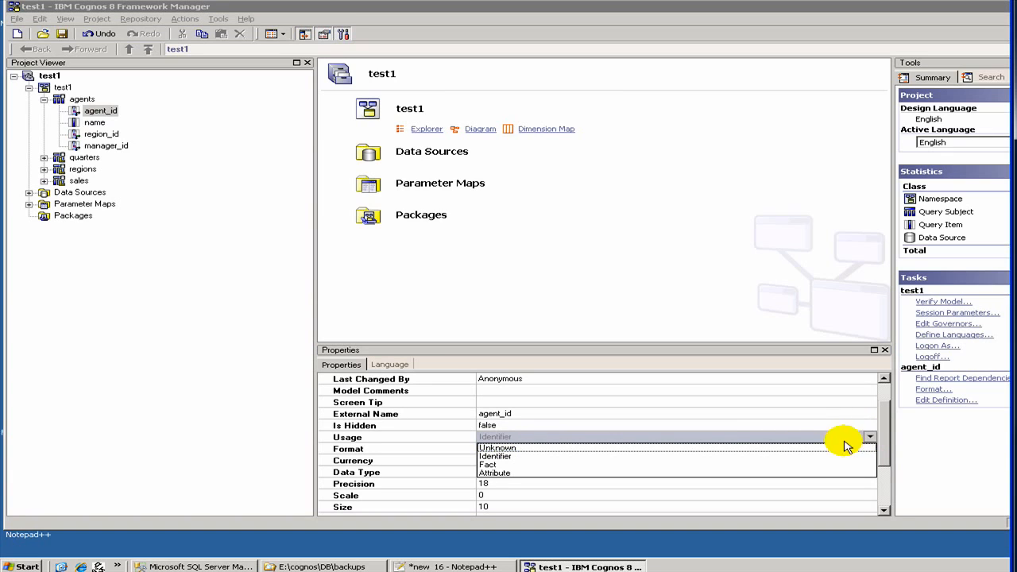
pyautogui.click(666, 457)
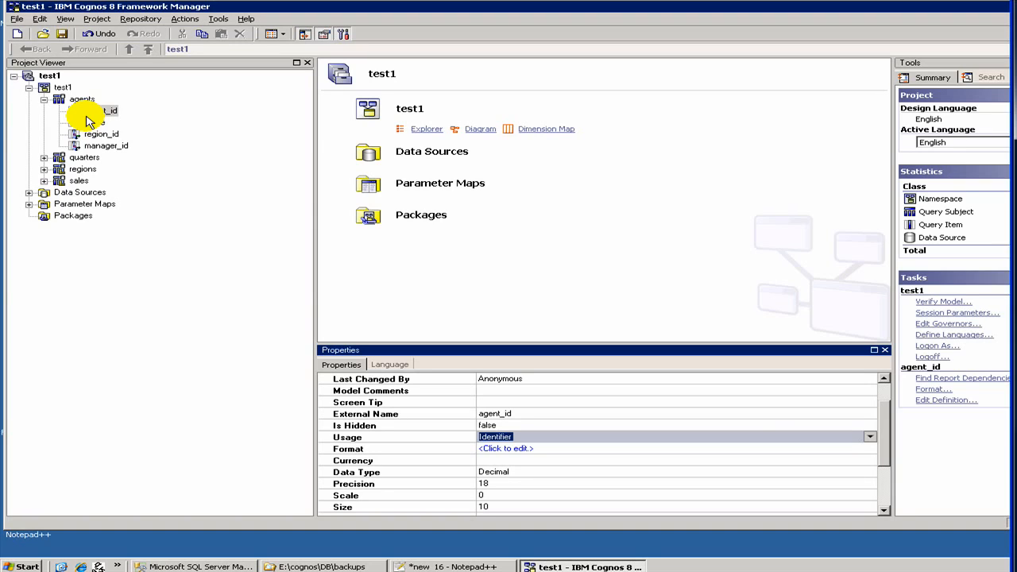
# Expand the sales query subject and view the properties of agent_id and name in agents.
pyautogui.click(44, 180)
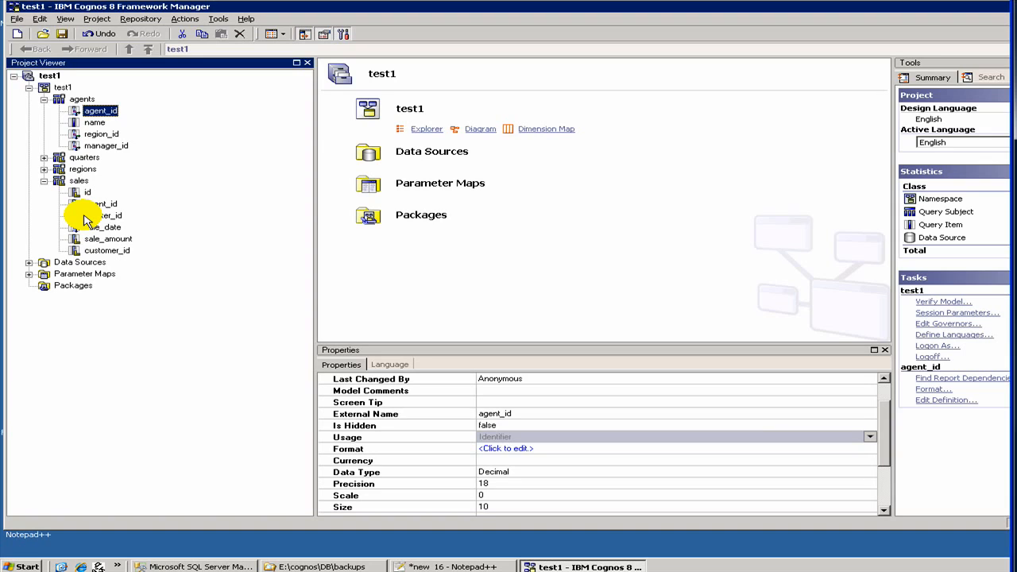
pyautogui.click(76, 112)
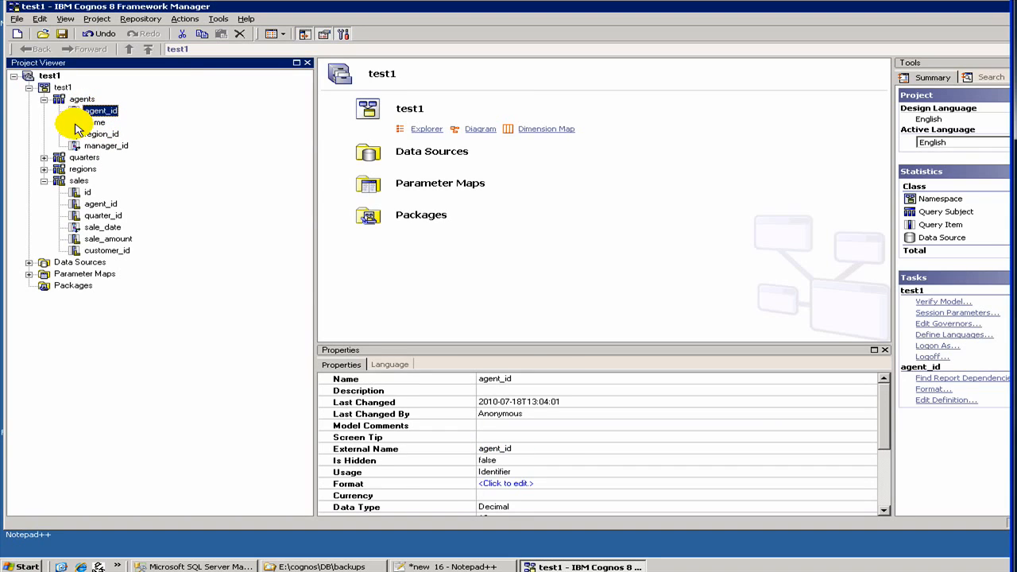
pyautogui.click(551, 450)
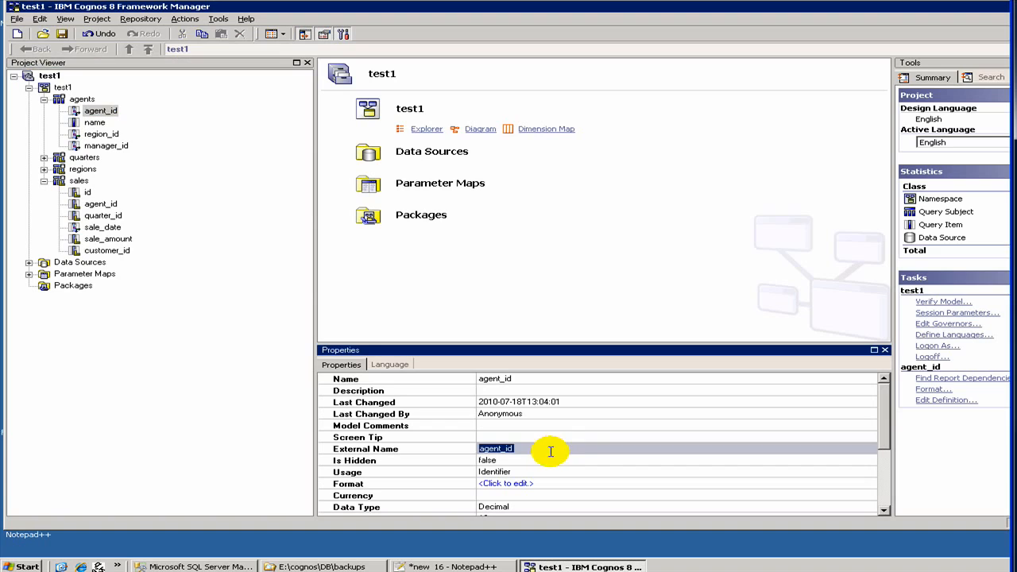
pyautogui.click(78, 124)
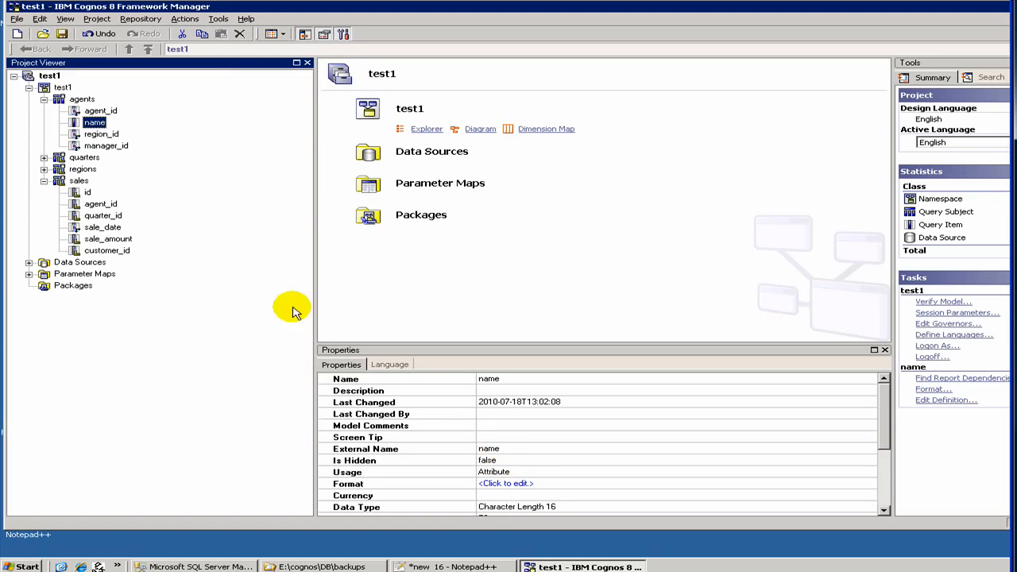
# Examine the full property list of region_id in agents, down to its aggregate settings.
pyautogui.click(109, 135)
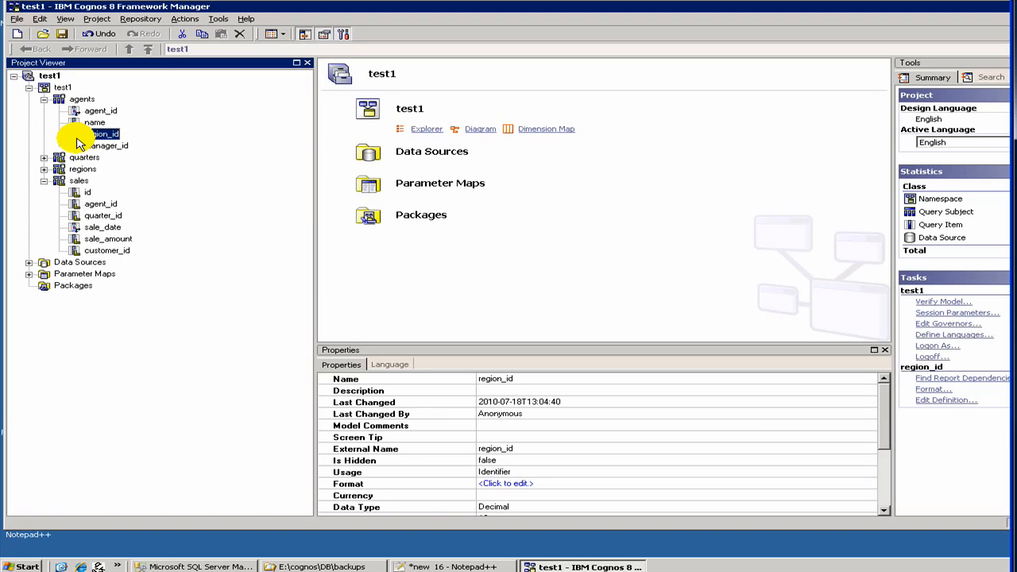
pyautogui.click(885, 511)
pyautogui.click(885, 511)
pyautogui.click(885, 511)
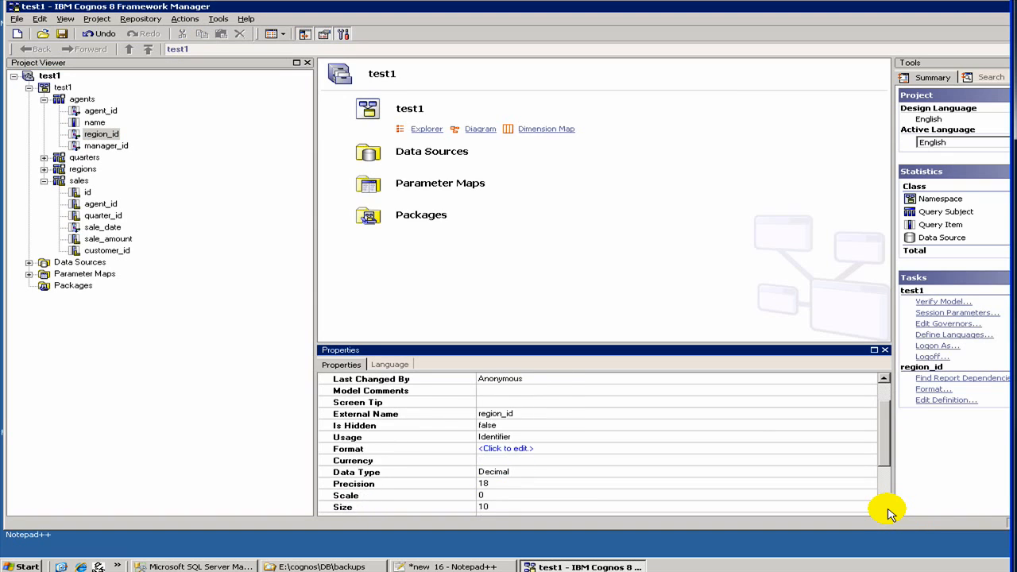
pyautogui.click(885, 511)
pyautogui.click(885, 511)
pyautogui.click(885, 511)
pyautogui.click(885, 511)
pyautogui.click(885, 511)
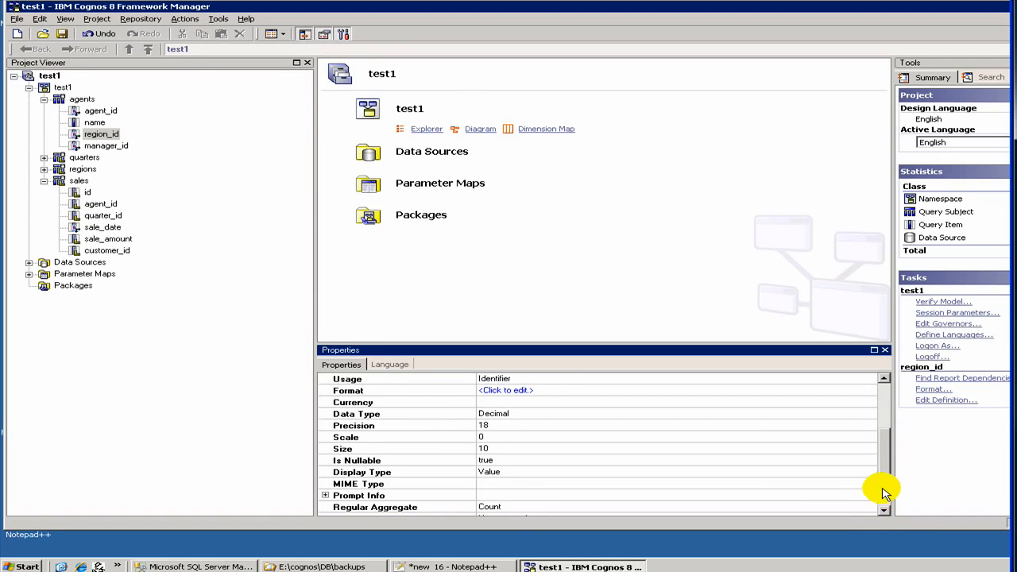
pyautogui.scroll(-1, 883, 495)
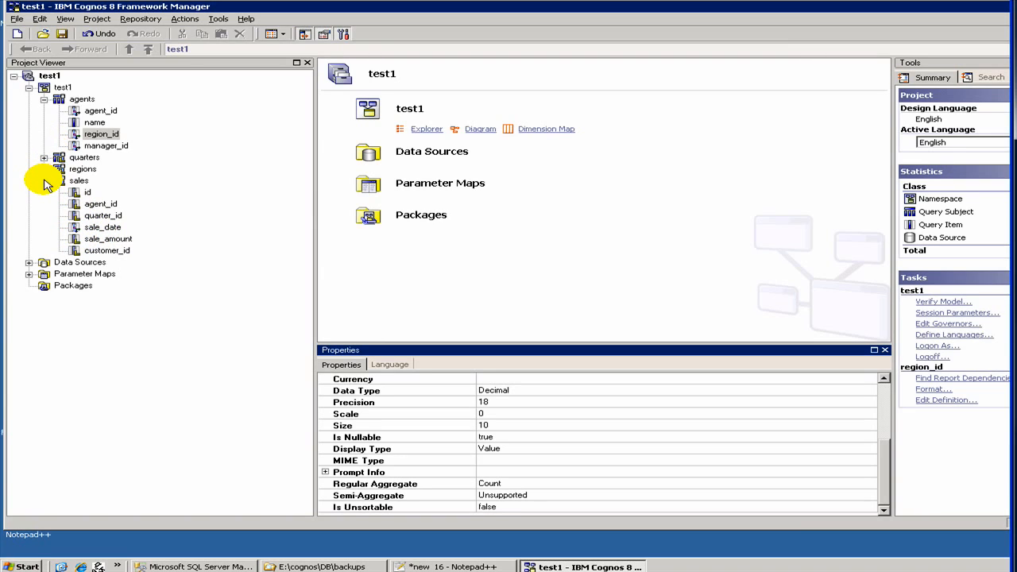
# Set the Usage of agent_id in the sales query subject to Identifier.
pyautogui.click(84, 194)
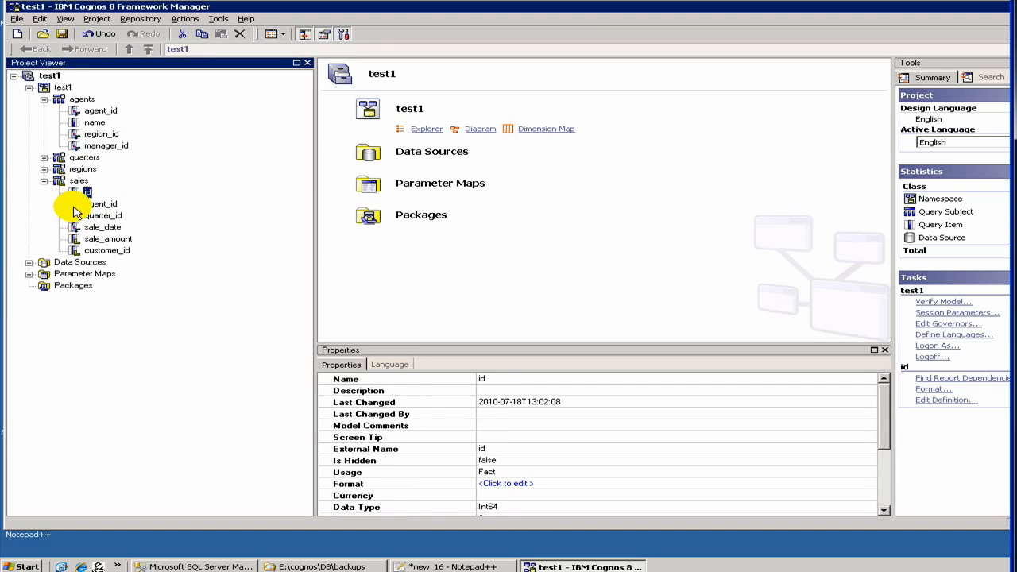
pyautogui.click(79, 206)
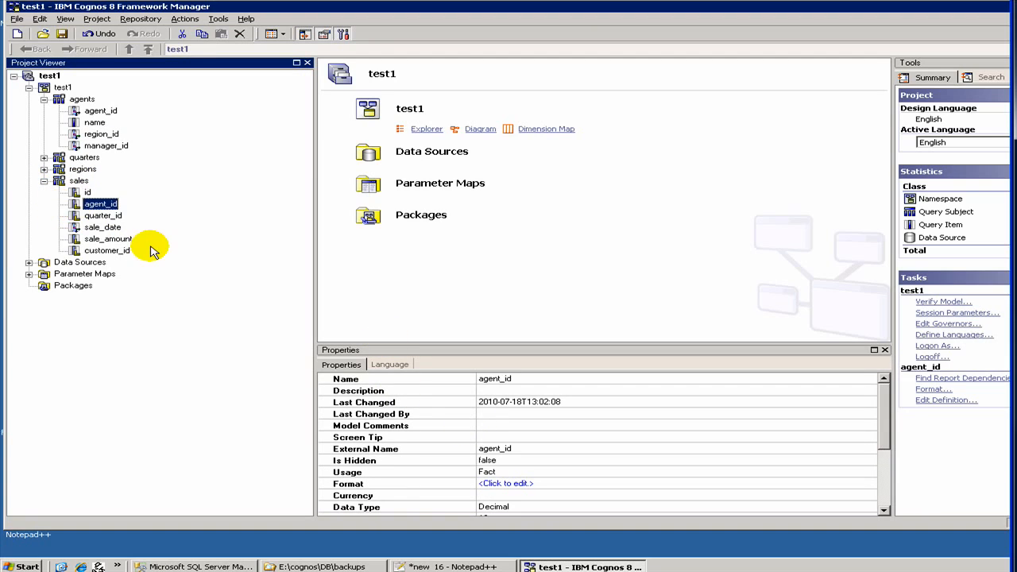
pyautogui.click(507, 472)
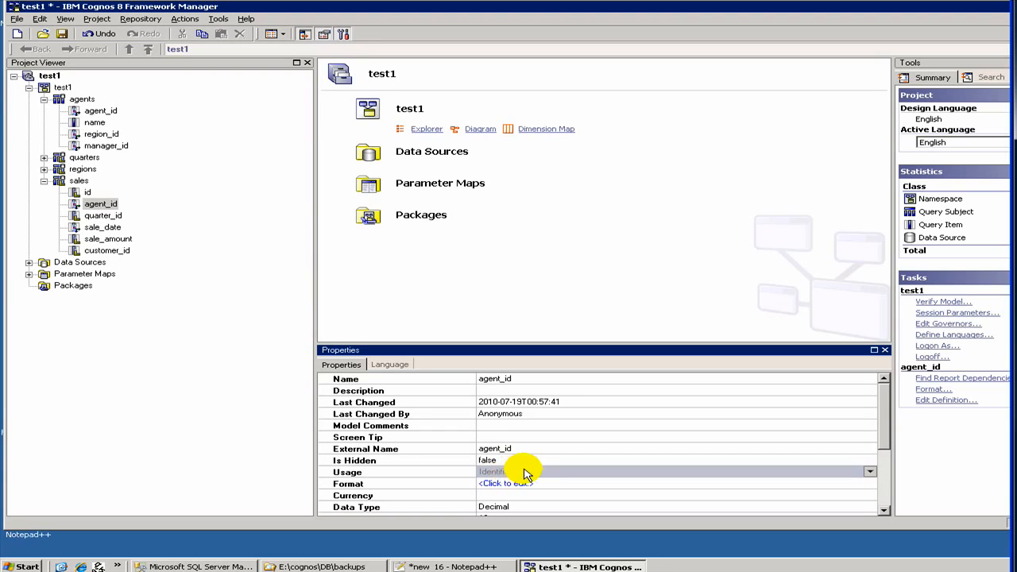
# Set the Usage of quarter_id in the sales query subject to Identifier.
pyautogui.click(81, 227)
pyautogui.click(84, 216)
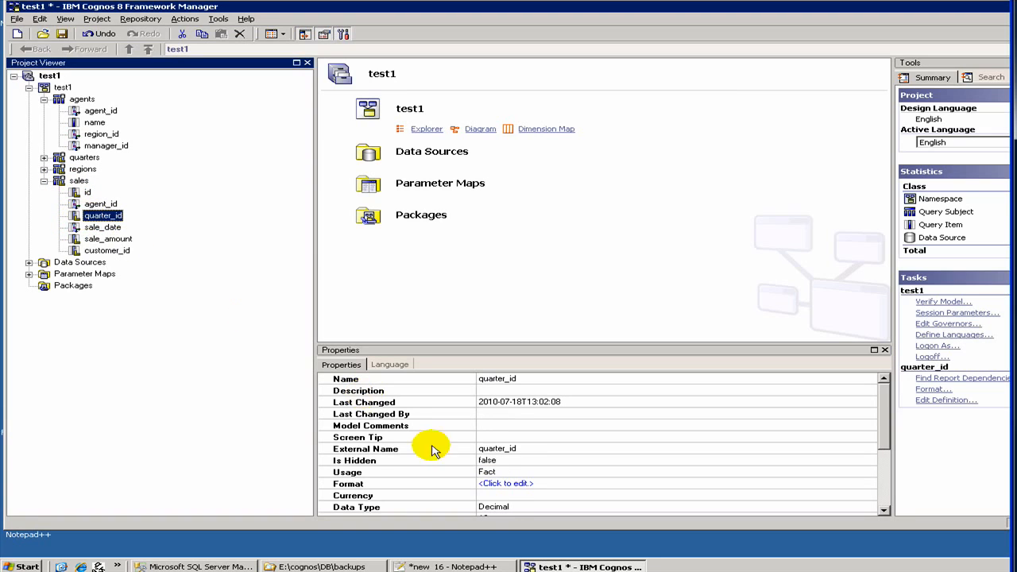
pyautogui.click(508, 472)
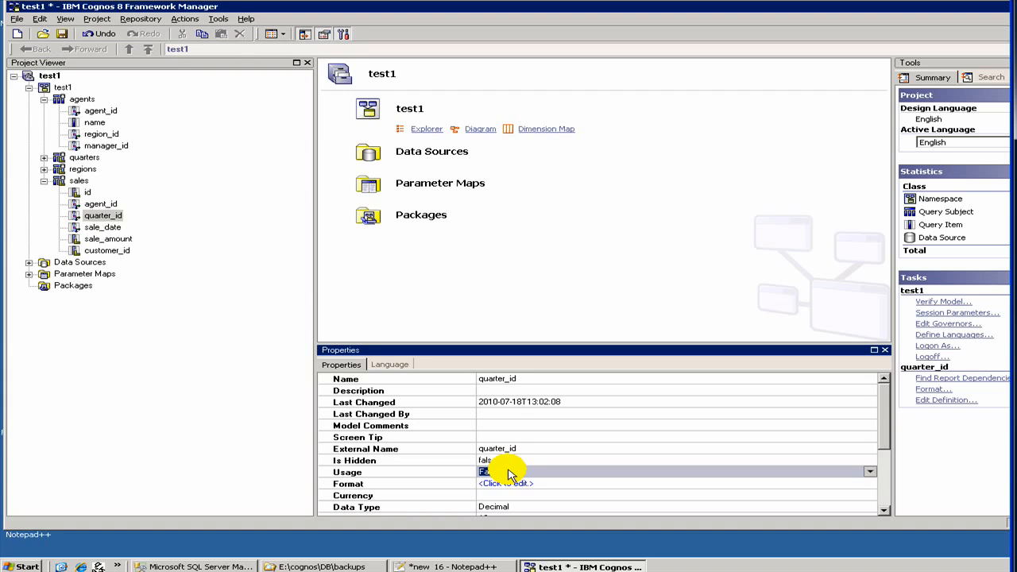
pyautogui.press('i')
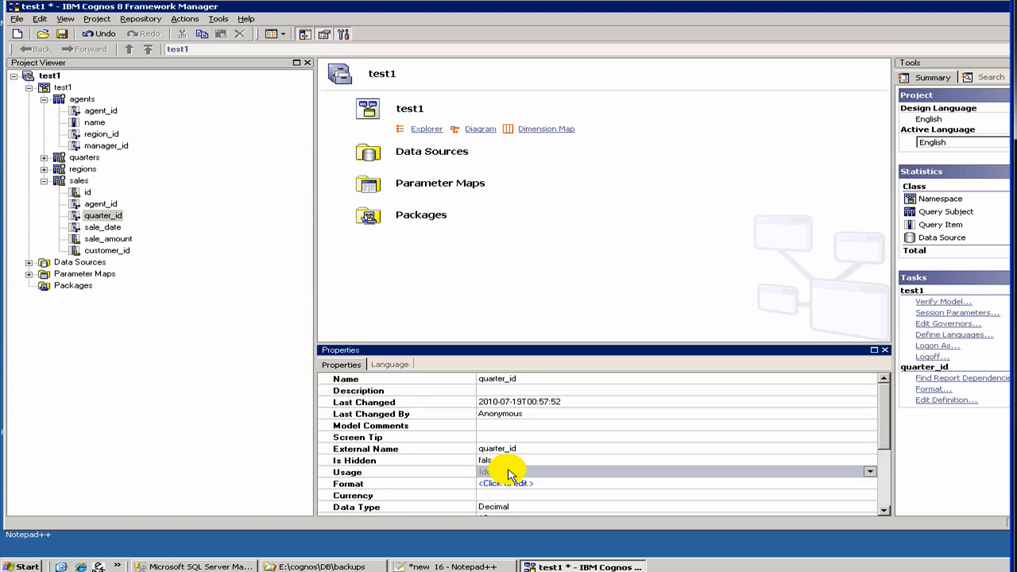
# Set the Usage of sale_date in the sales query subject to Attribute.
pyautogui.click(77, 217)
pyautogui.click(79, 228)
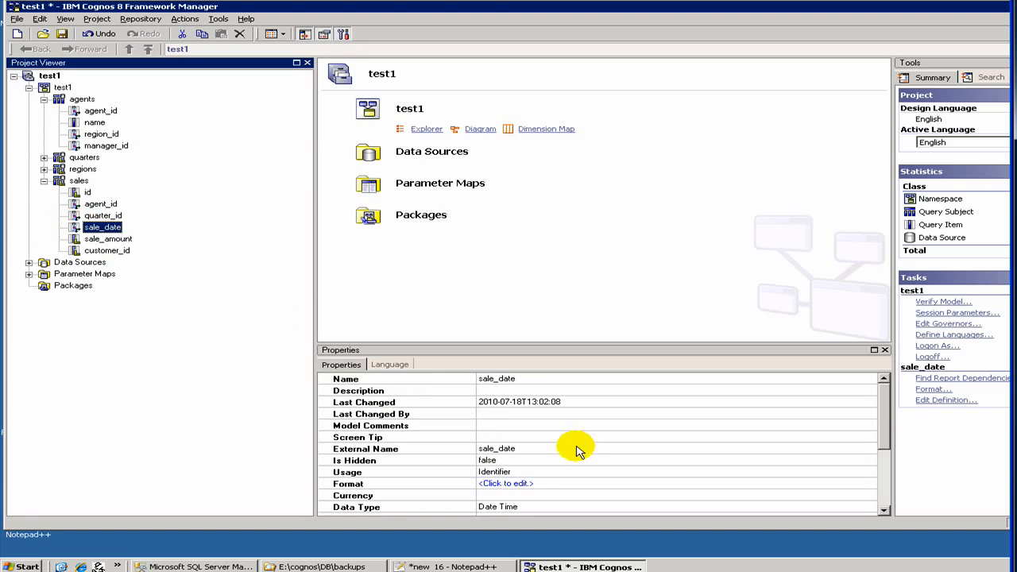
pyautogui.click(543, 472)
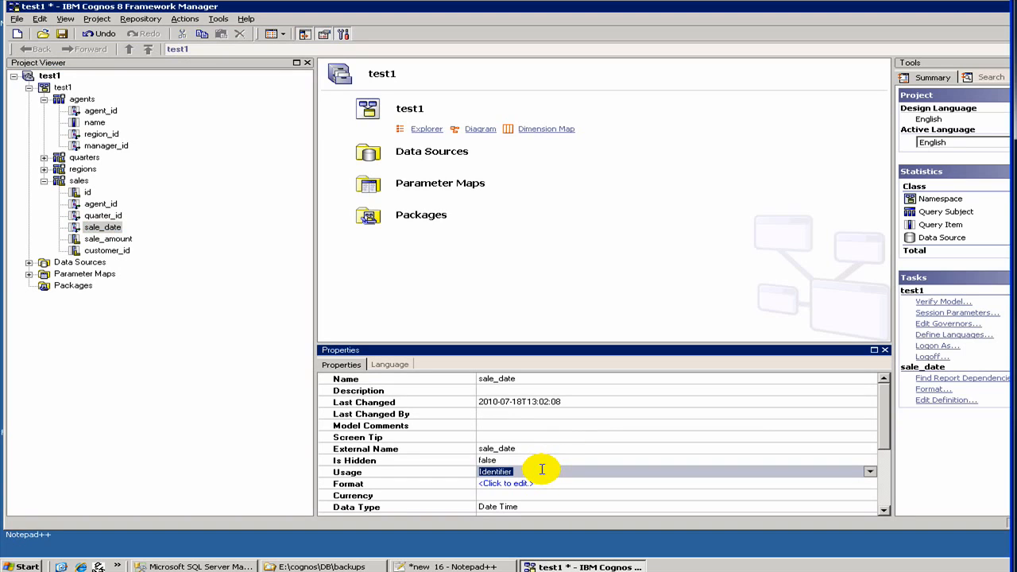
pyautogui.press('Down')
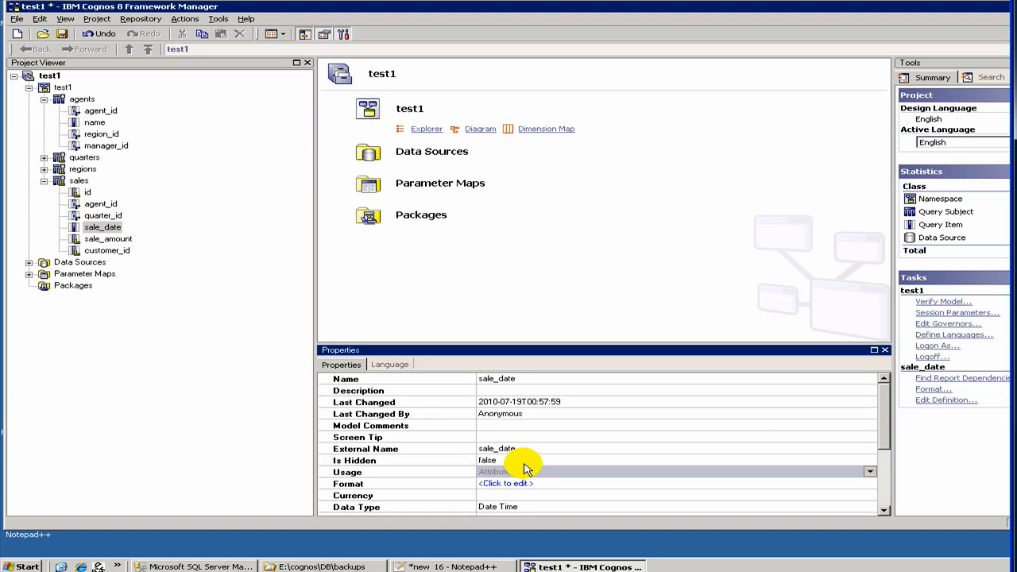
# Inspect the Regular Aggregate options of sale_amount in sales and choose Sum.
pyautogui.click(93, 240)
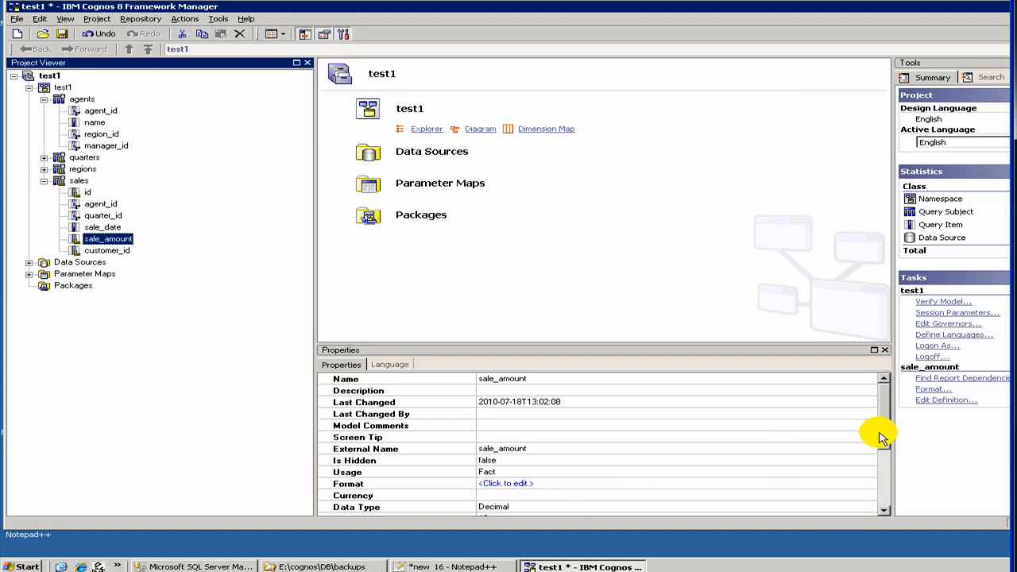
pyautogui.moveTo(887, 434); pyautogui.dragTo(886, 503)
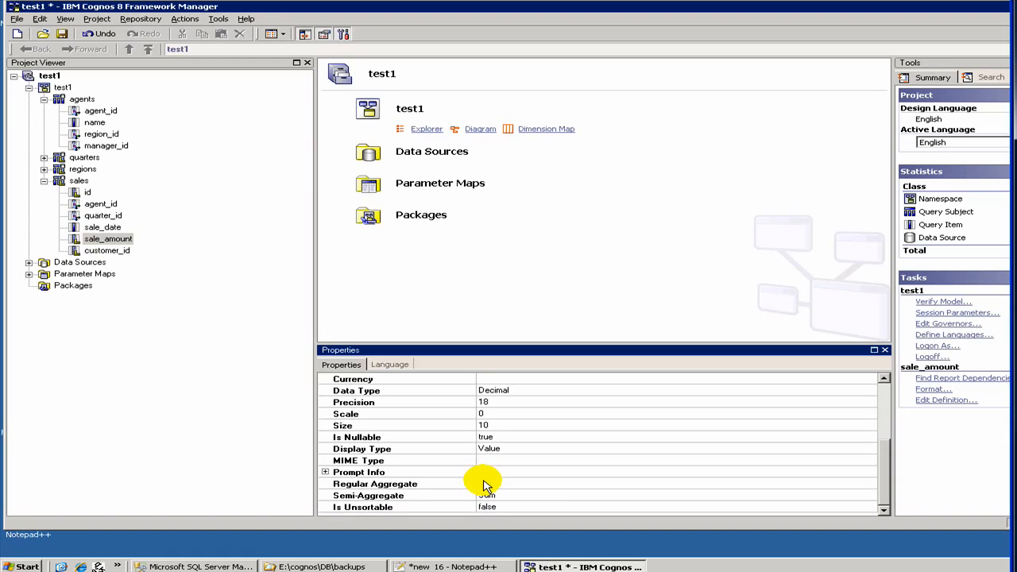
pyautogui.click(485, 484)
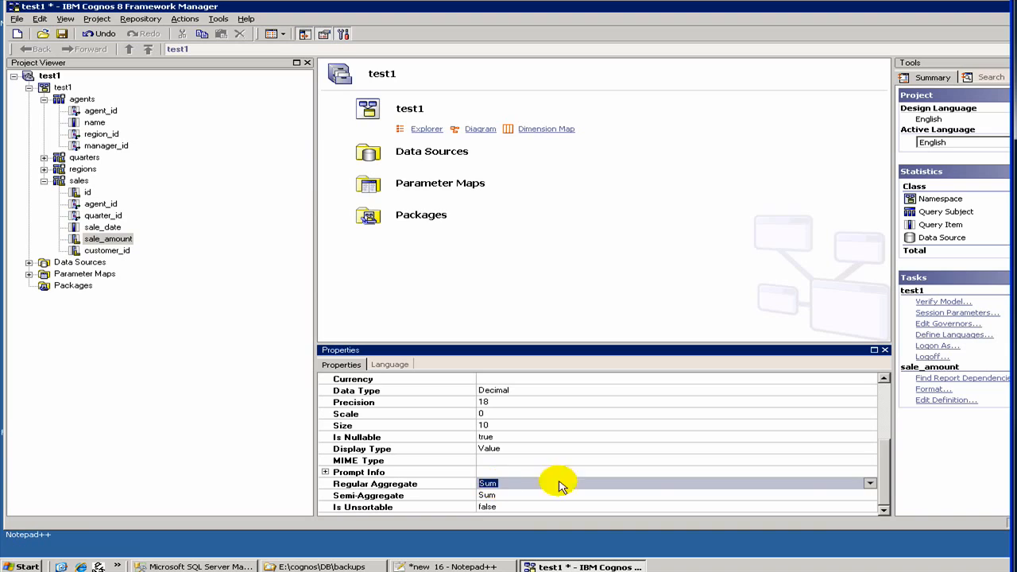
pyautogui.click(872, 486)
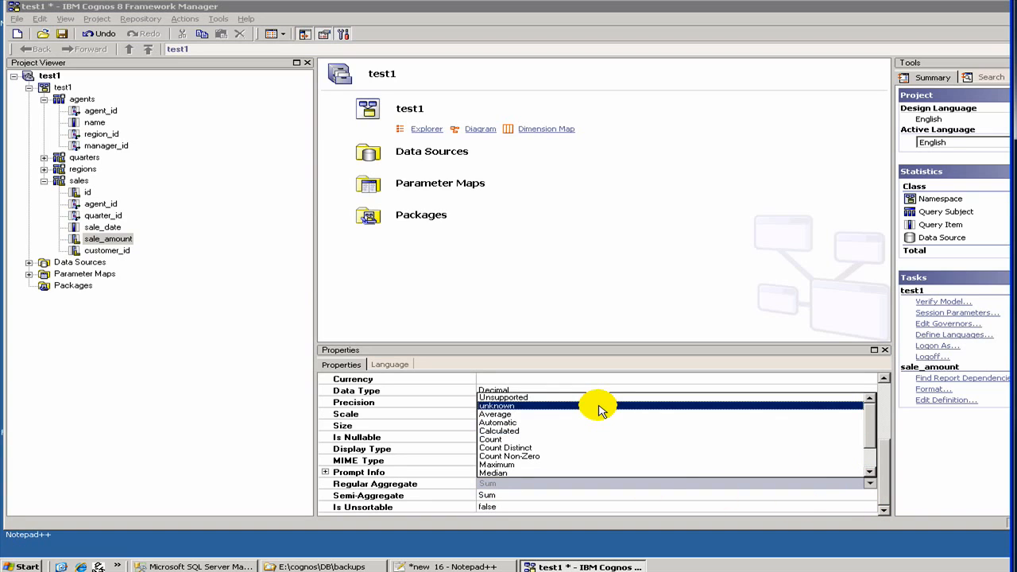
pyautogui.click(529, 481)
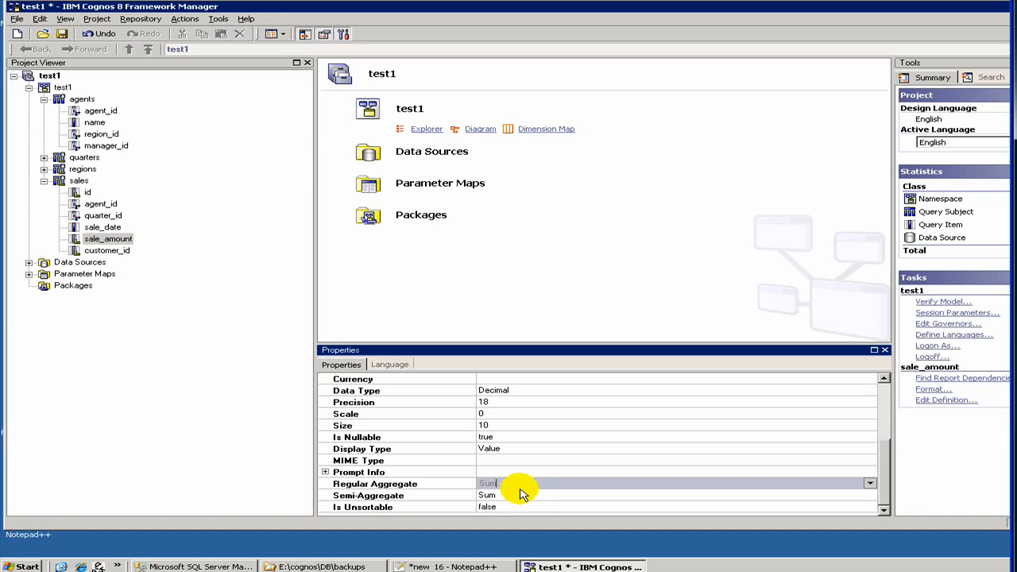
# Examine the properties of sale_date in the sales query subject, down to its Regular Aggregate and Semi-Aggregate settings.
pyautogui.click(95, 228)
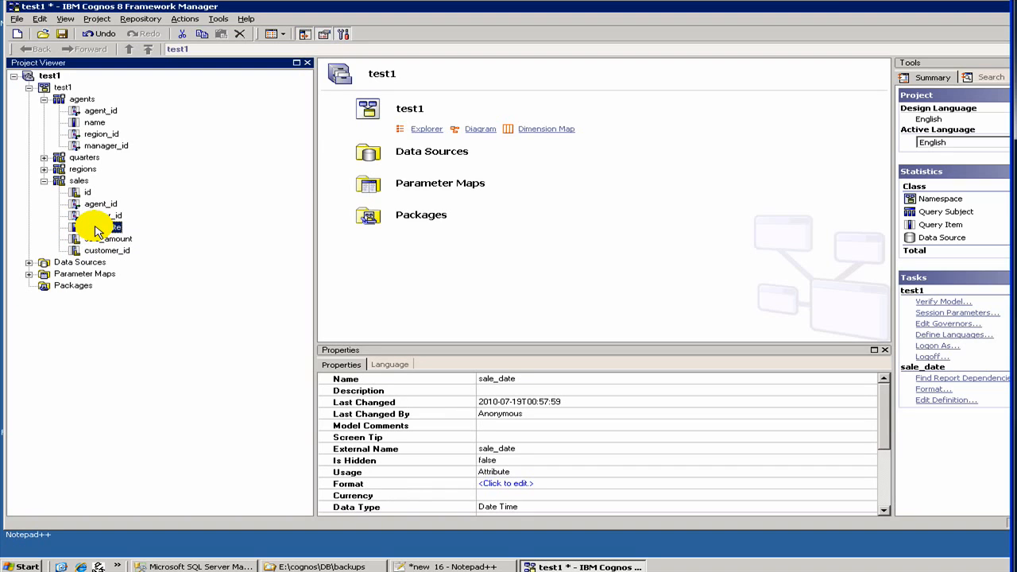
pyautogui.click(883, 510)
pyautogui.click(885, 510)
pyautogui.click(885, 511)
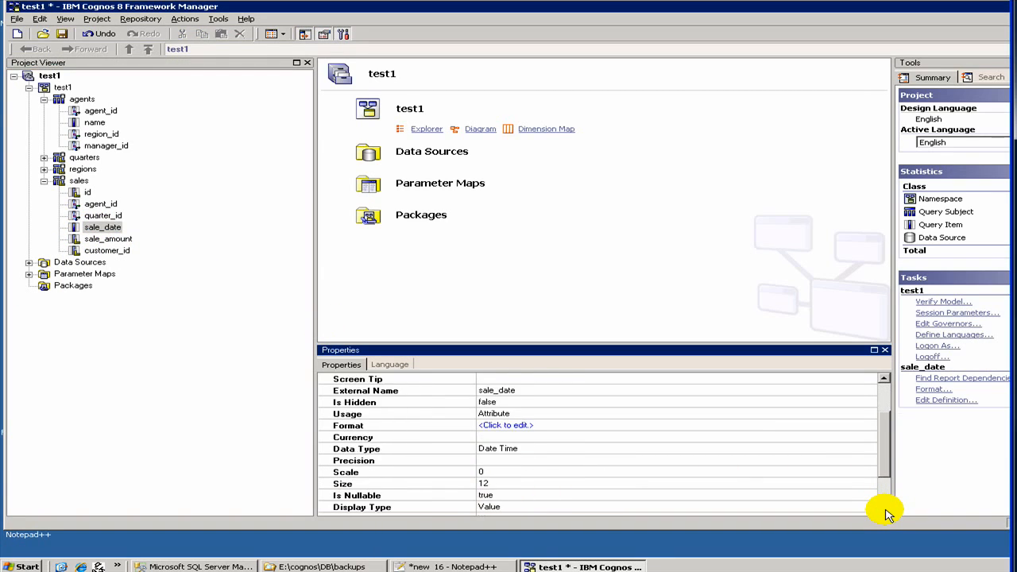
pyautogui.click(884, 510)
pyautogui.click(885, 510)
pyautogui.click(885, 511)
pyautogui.click(885, 510)
pyautogui.click(885, 510)
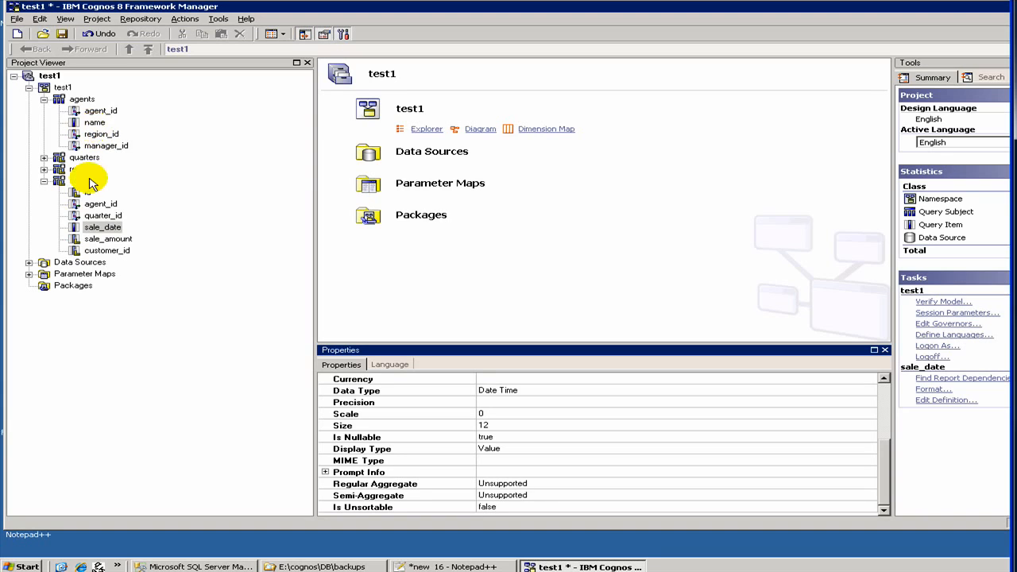
# Set the Usage of customer_id in the sales query subject to Identifier.
pyautogui.click(89, 252)
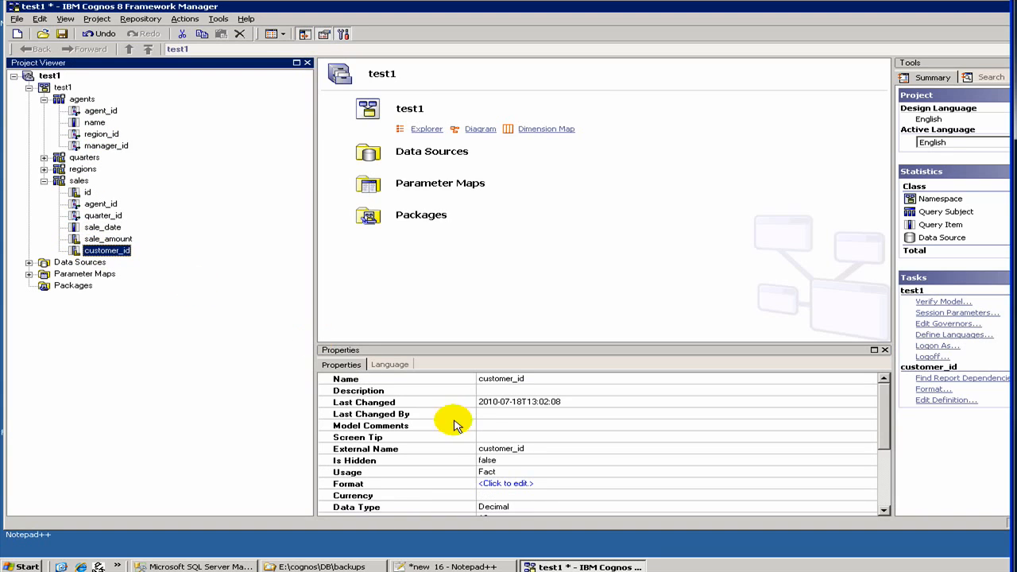
pyautogui.click(523, 472)
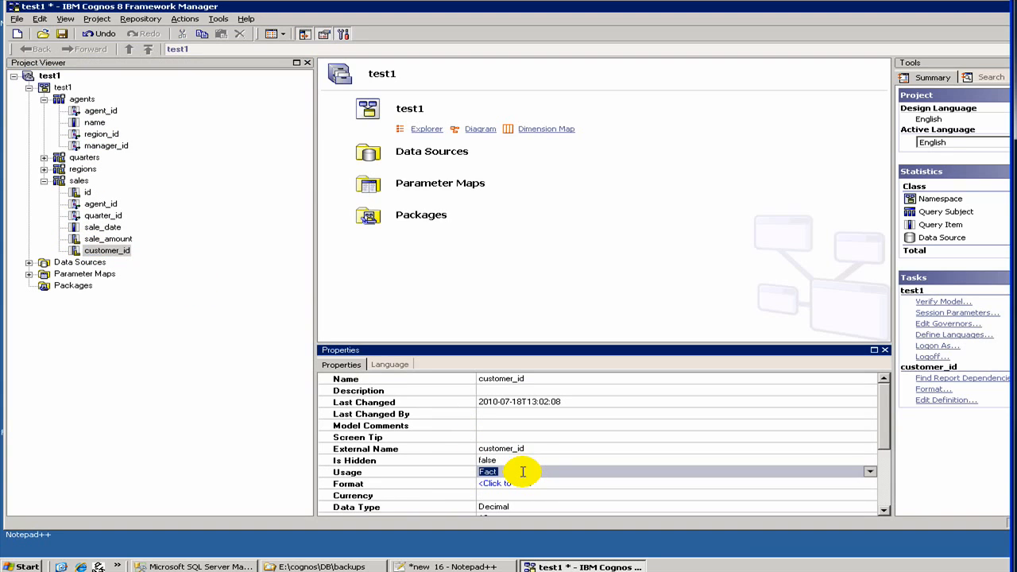
pyautogui.press('i')
# Check agent_id in the sales query subject and set the Usage of id there to Identifier.
pyautogui.click(101, 216)
pyautogui.click(99, 203)
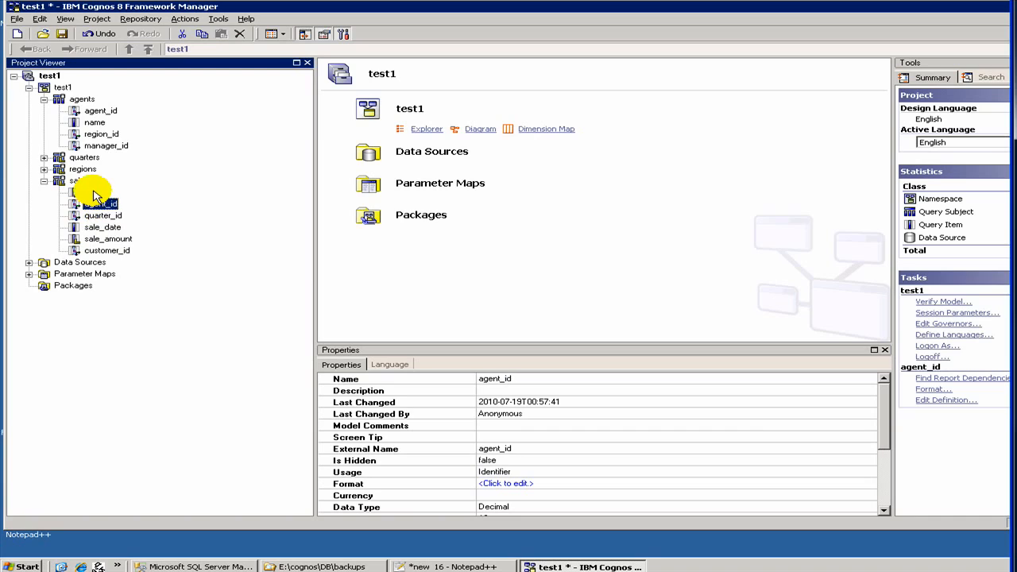
pyautogui.click(87, 192)
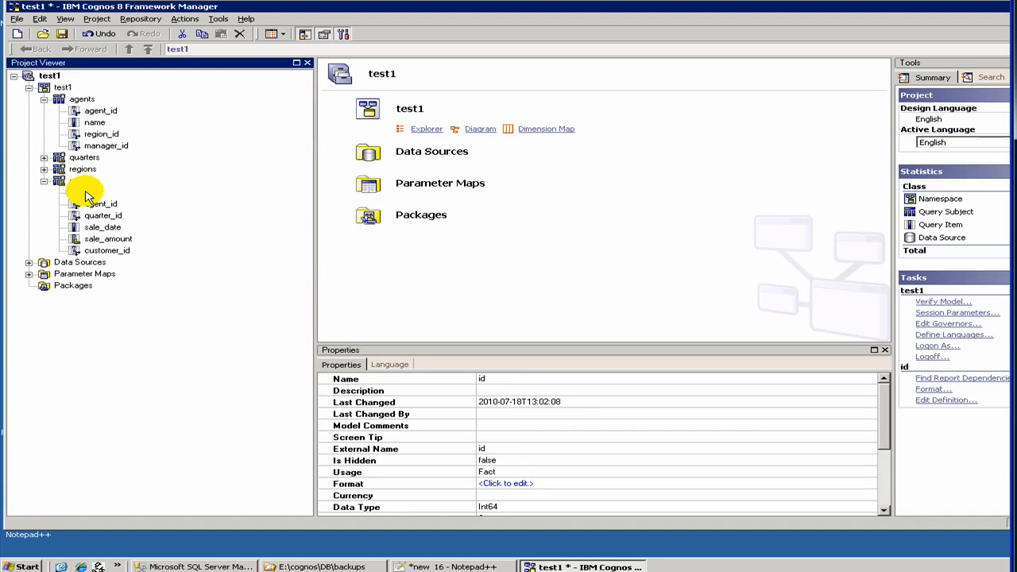
pyautogui.click(515, 473)
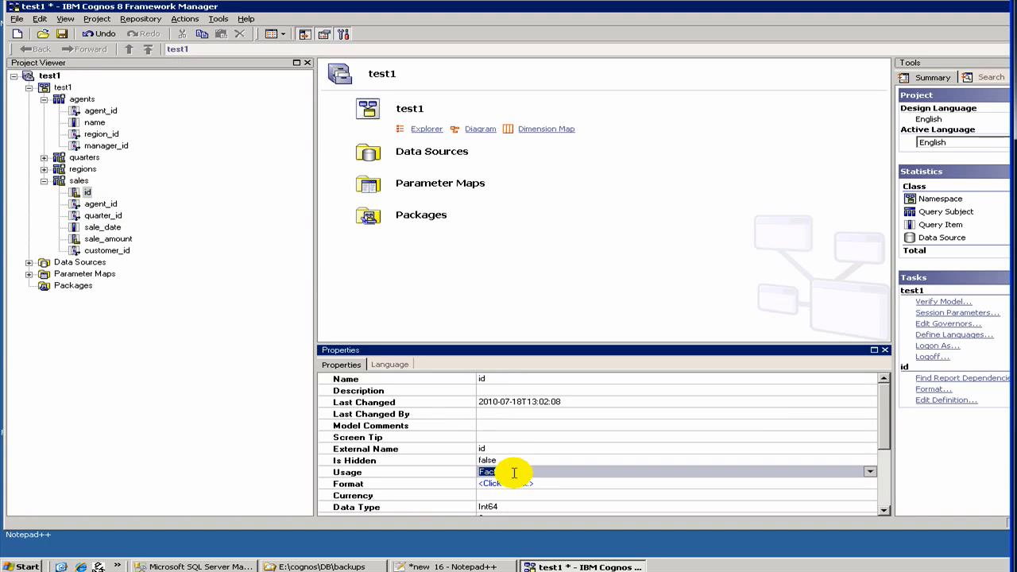
pyautogui.press('i')
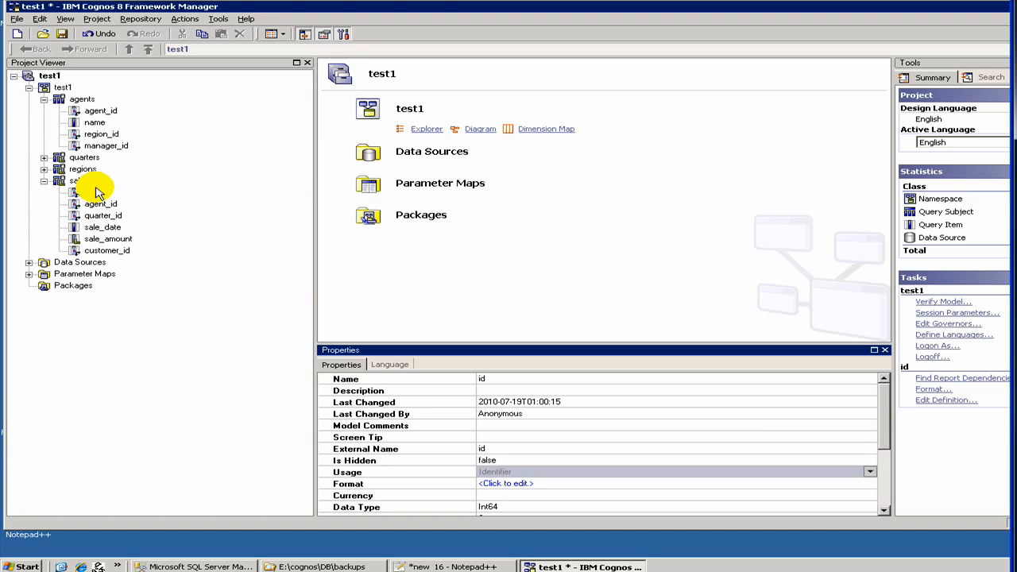
# Reorder the query items: move customer_id directly below quarter_id in sales, and region_id with manager_id directly above name in agents.
pyautogui.click(100, 250)
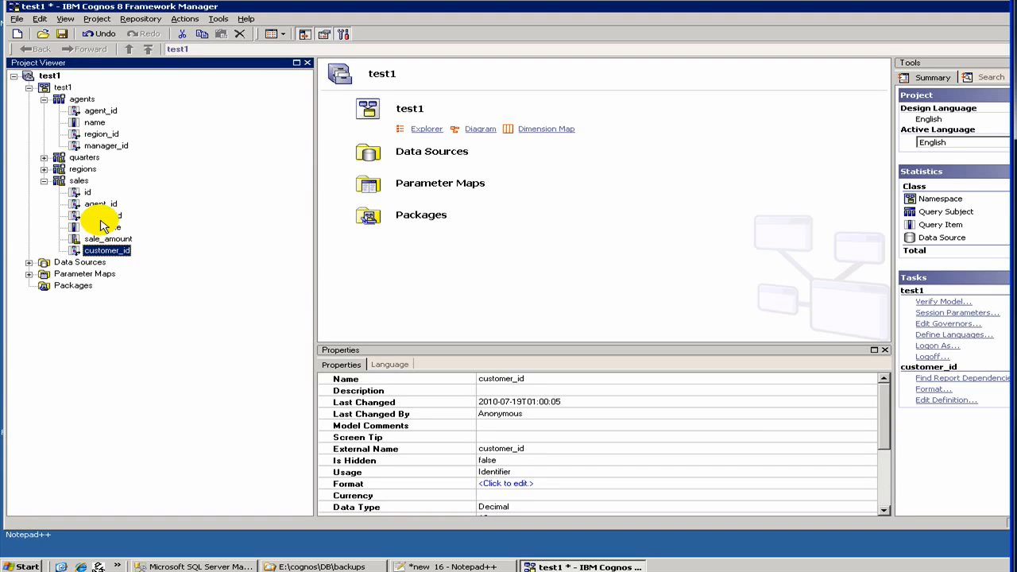
pyautogui.moveTo(102, 225); pyautogui.dragTo(100, 224)
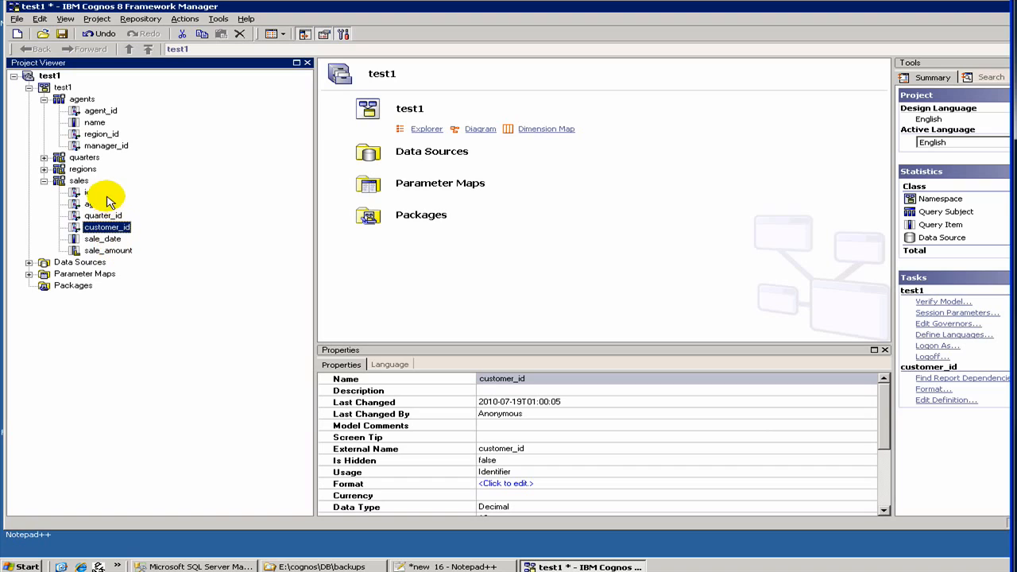
pyautogui.click(99, 134)
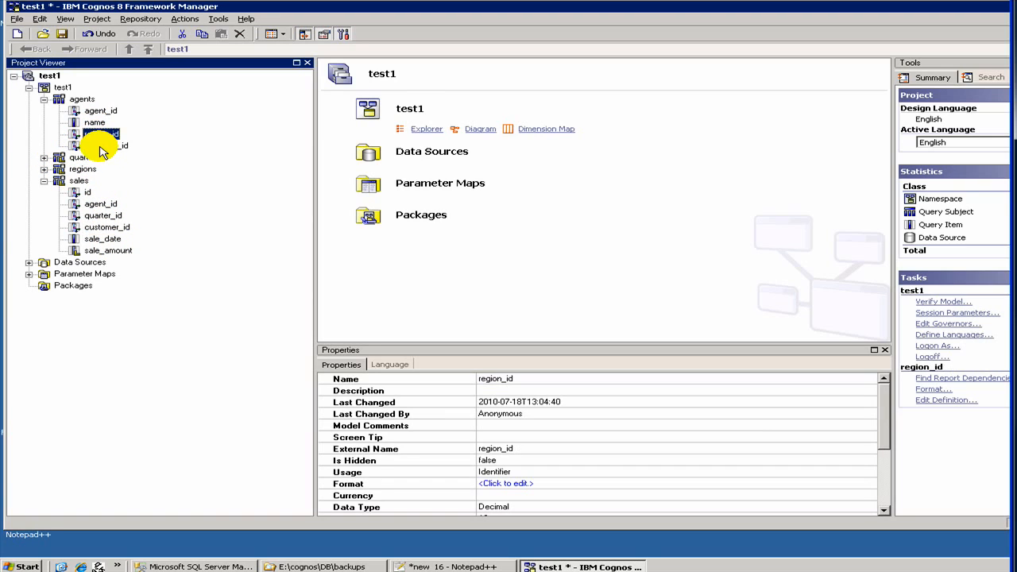
pyautogui.keyDown('ctrl'); pyautogui.click(99, 144); pyautogui.keyUp('ctrl')
pyautogui.moveTo(102, 128); pyautogui.dragTo(107, 120)
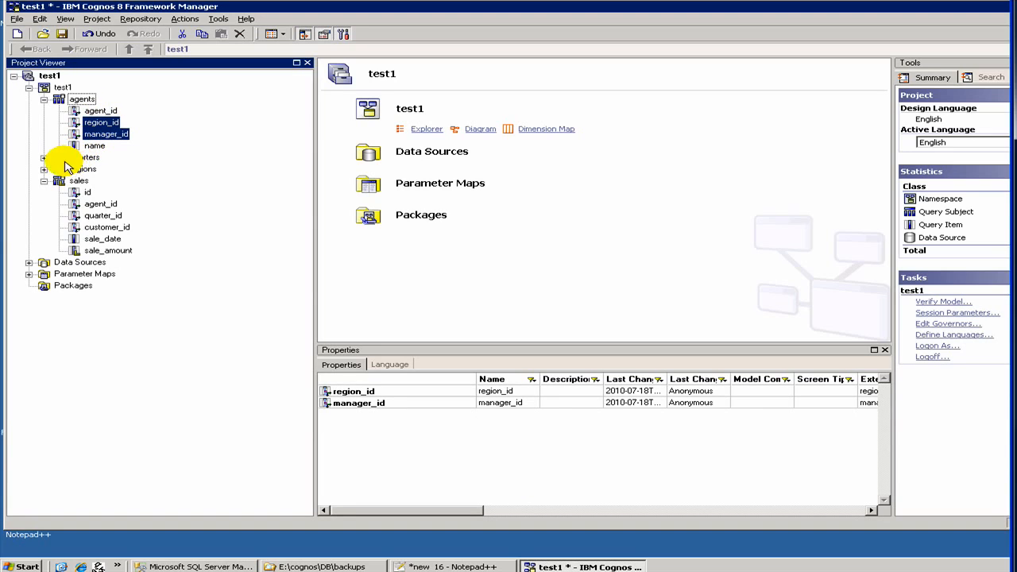
# Set the Usage of quarter_id in the quarters query subject to Identifier and save the project.
pyautogui.click(44, 170)
pyautogui.click(44, 157)
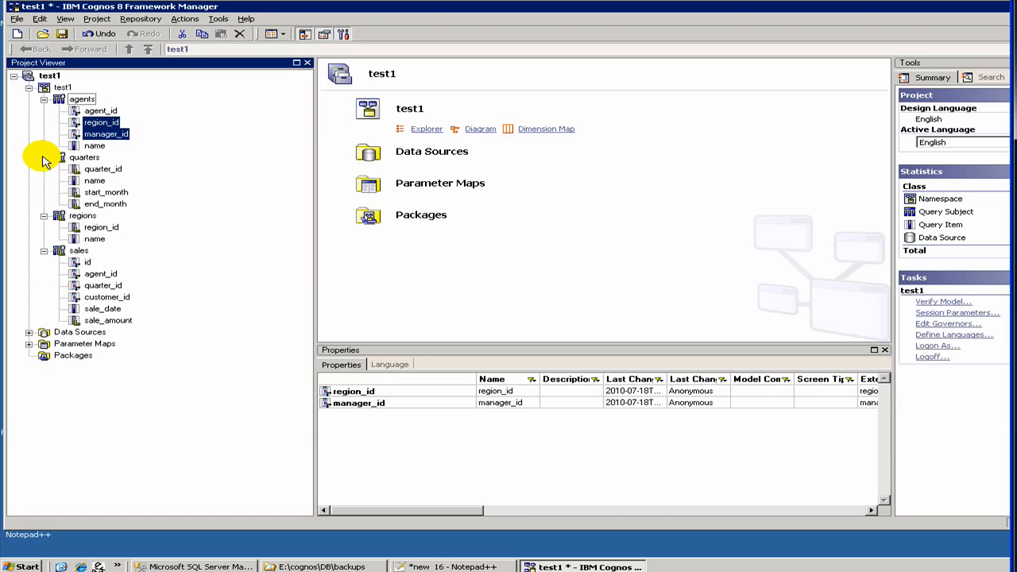
pyautogui.click(92, 192)
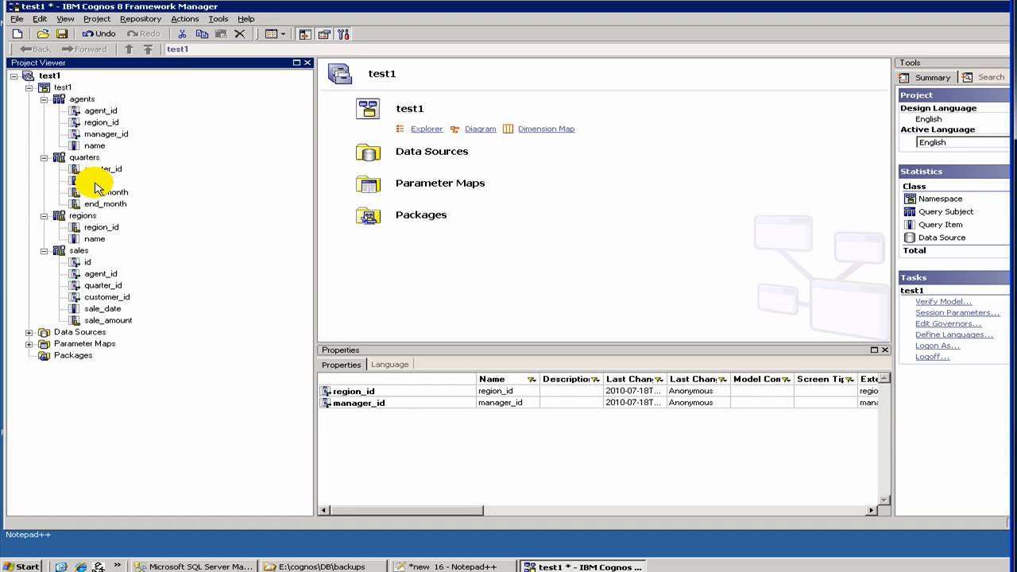
pyautogui.click(102, 168)
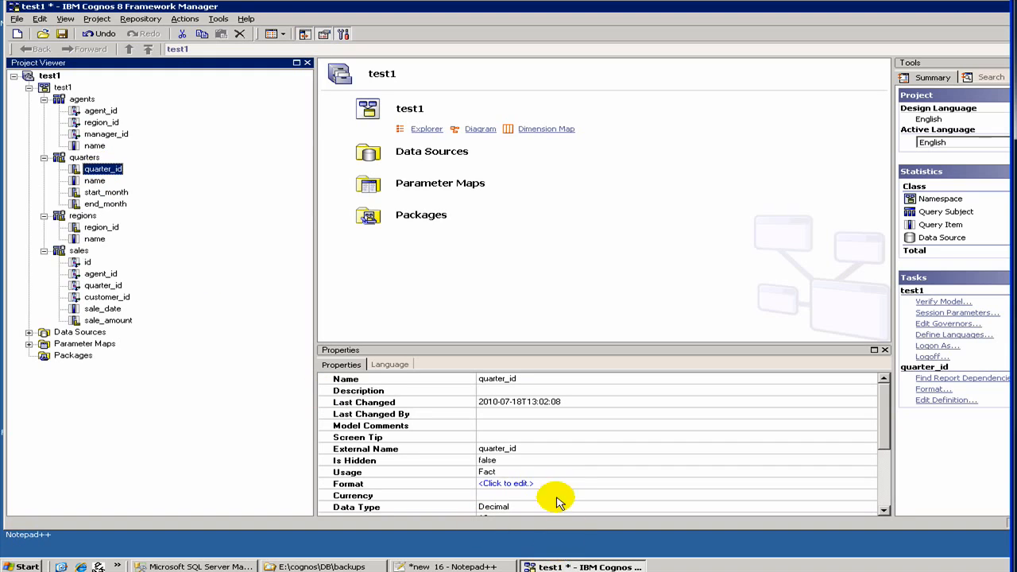
pyautogui.click(542, 472)
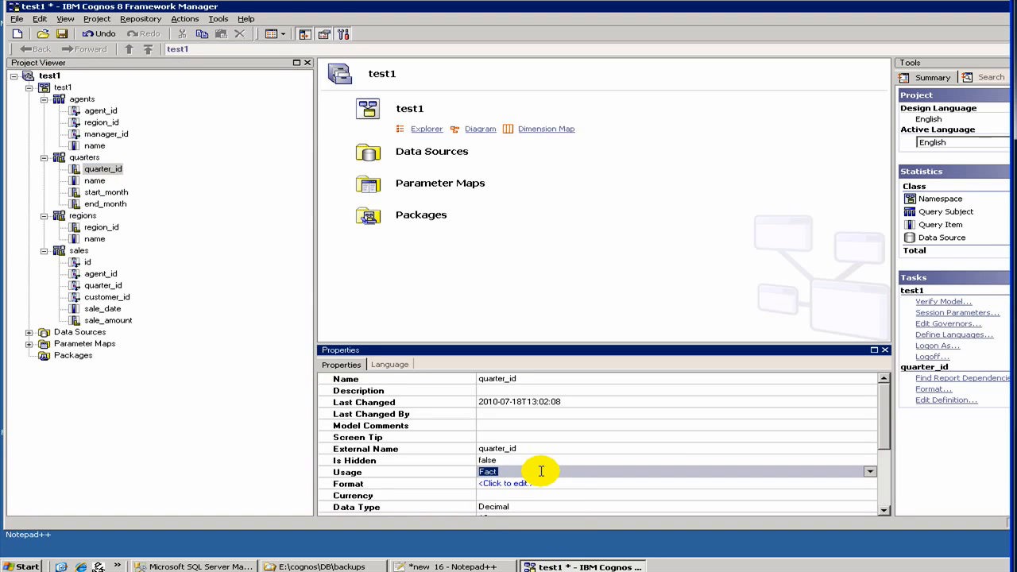
pyautogui.press('i')
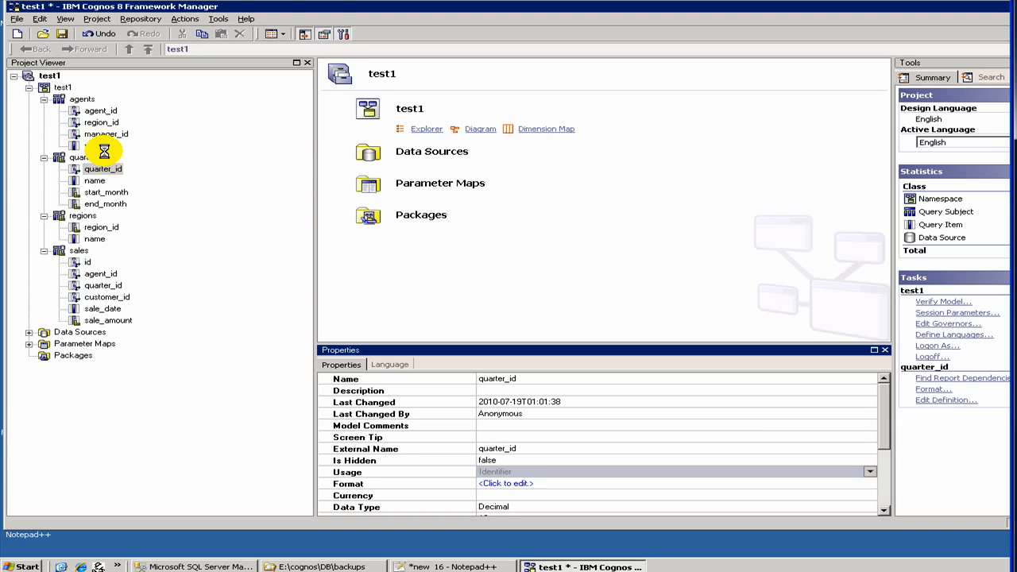
pyautogui.click(103, 192)
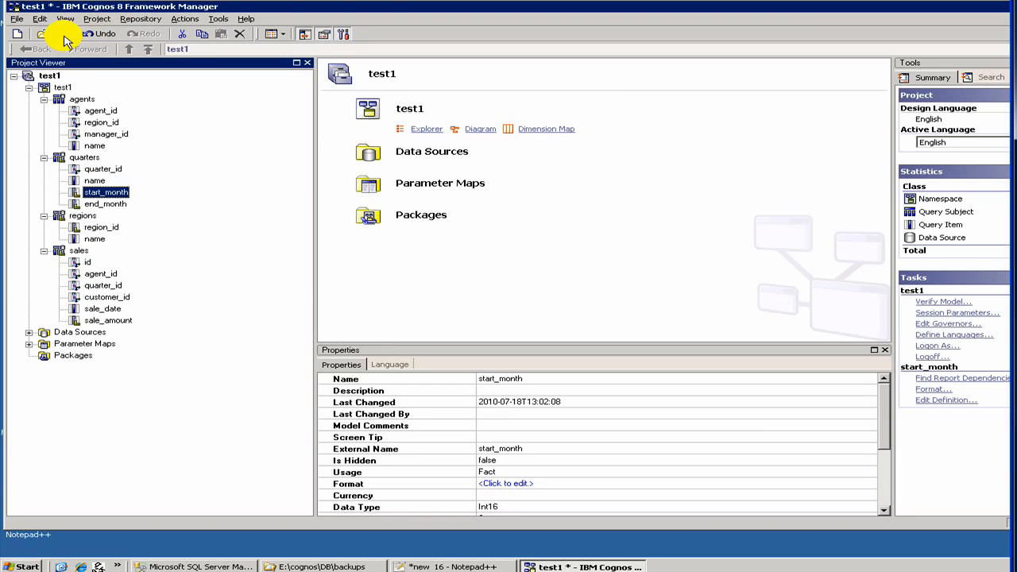
pyautogui.click(63, 35)
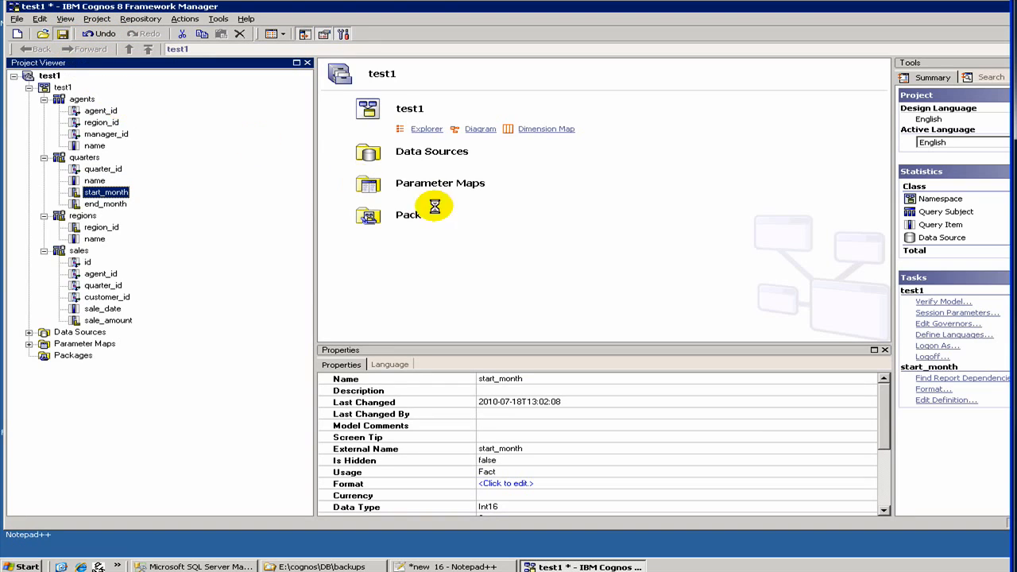